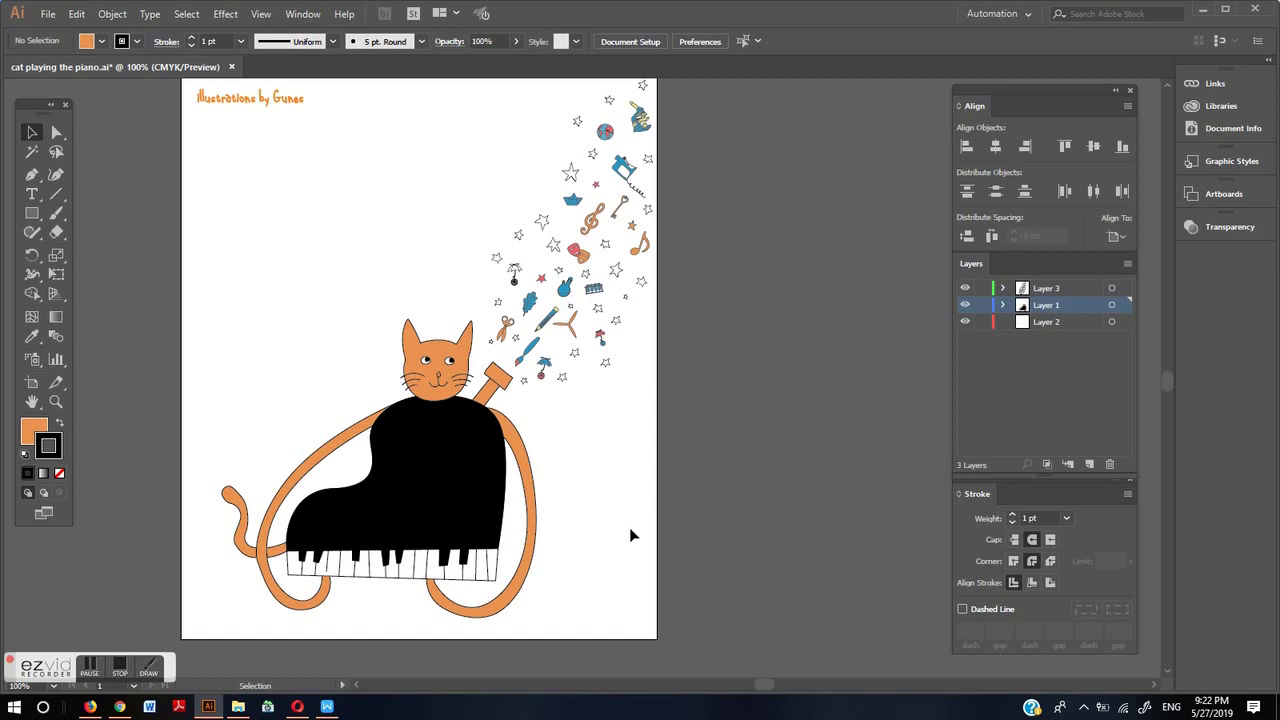
- Group the cat and piano shapes into one object, excluding the Layer 3 star doodles
drag(570, 628, 221, 283)
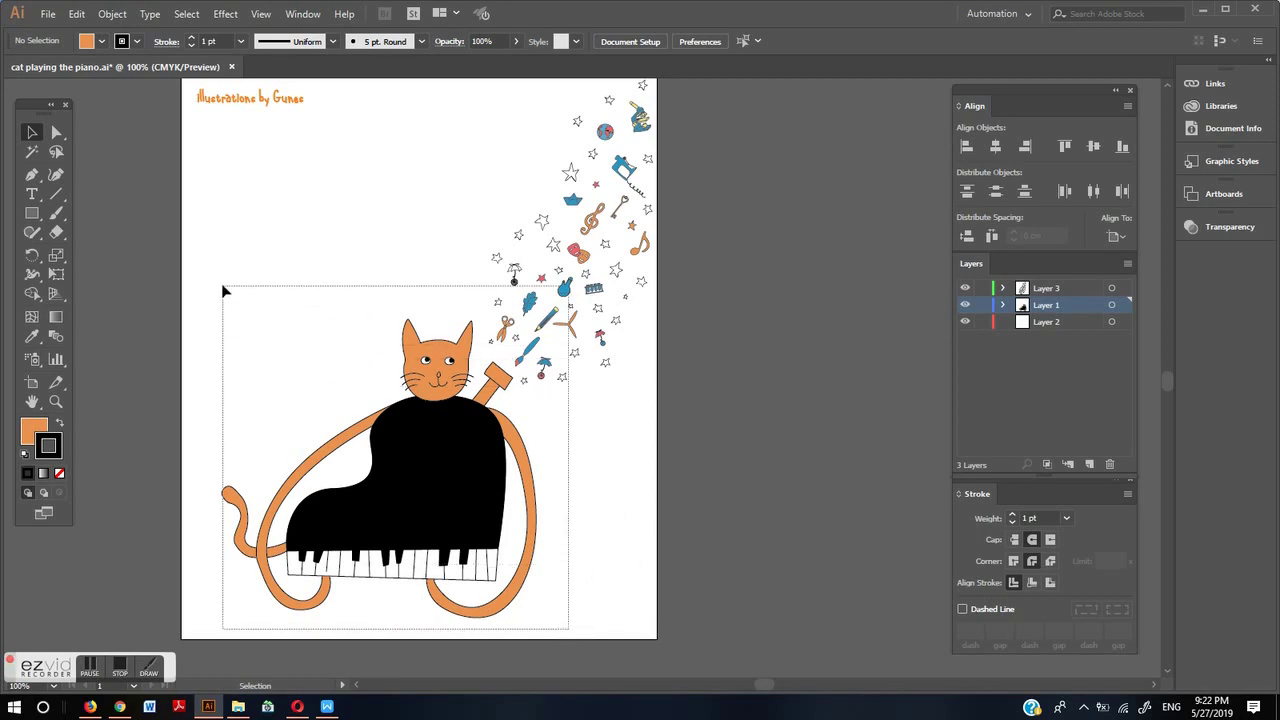
shift+click(532, 305)
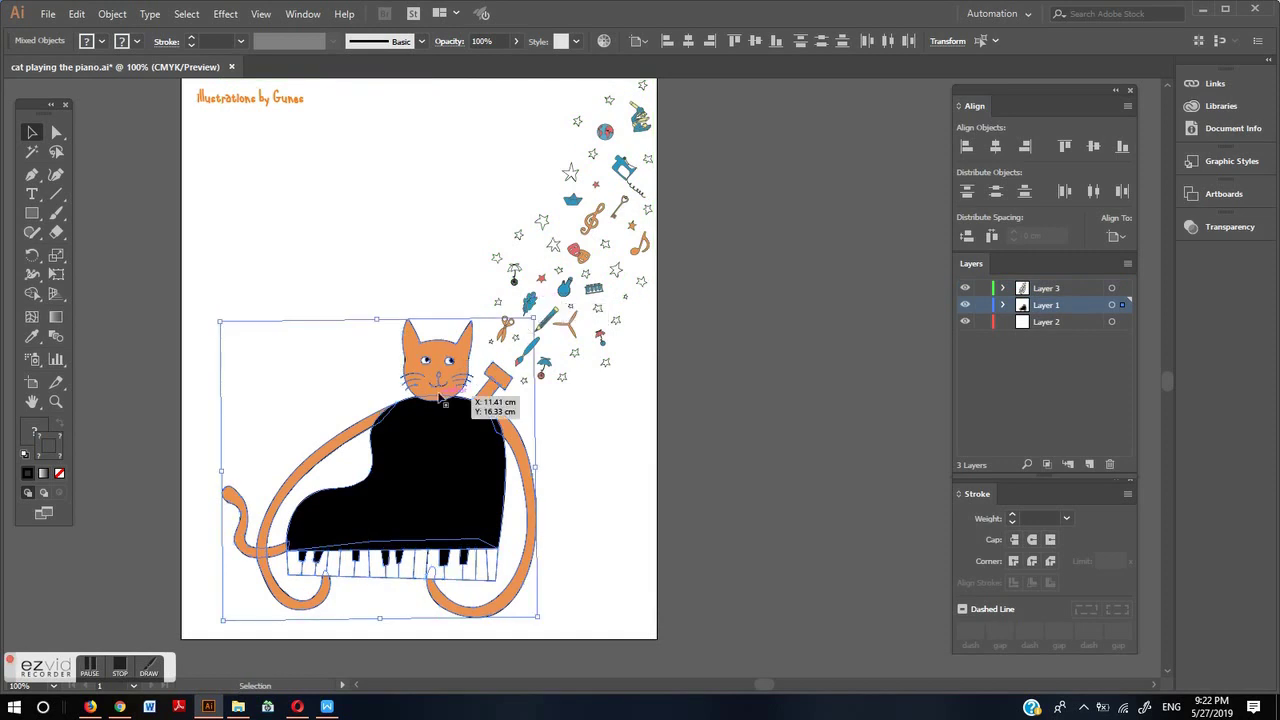
right_click(451, 448)
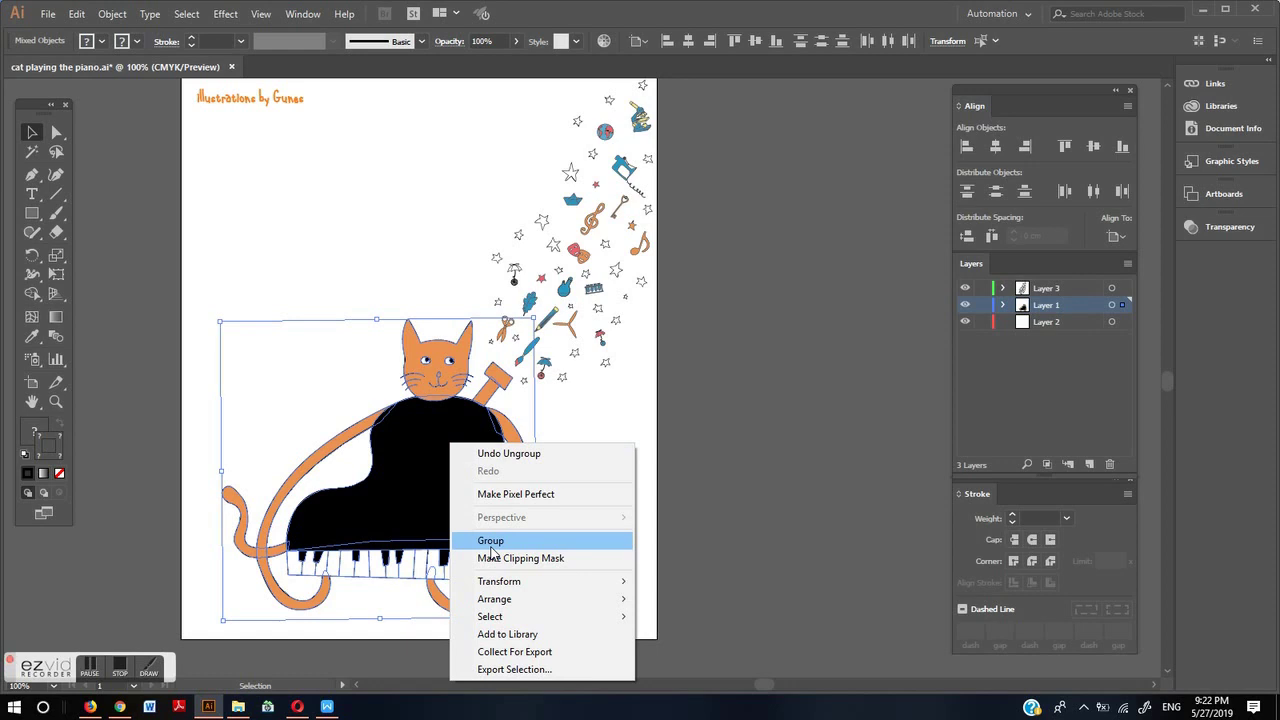
click(490, 545)
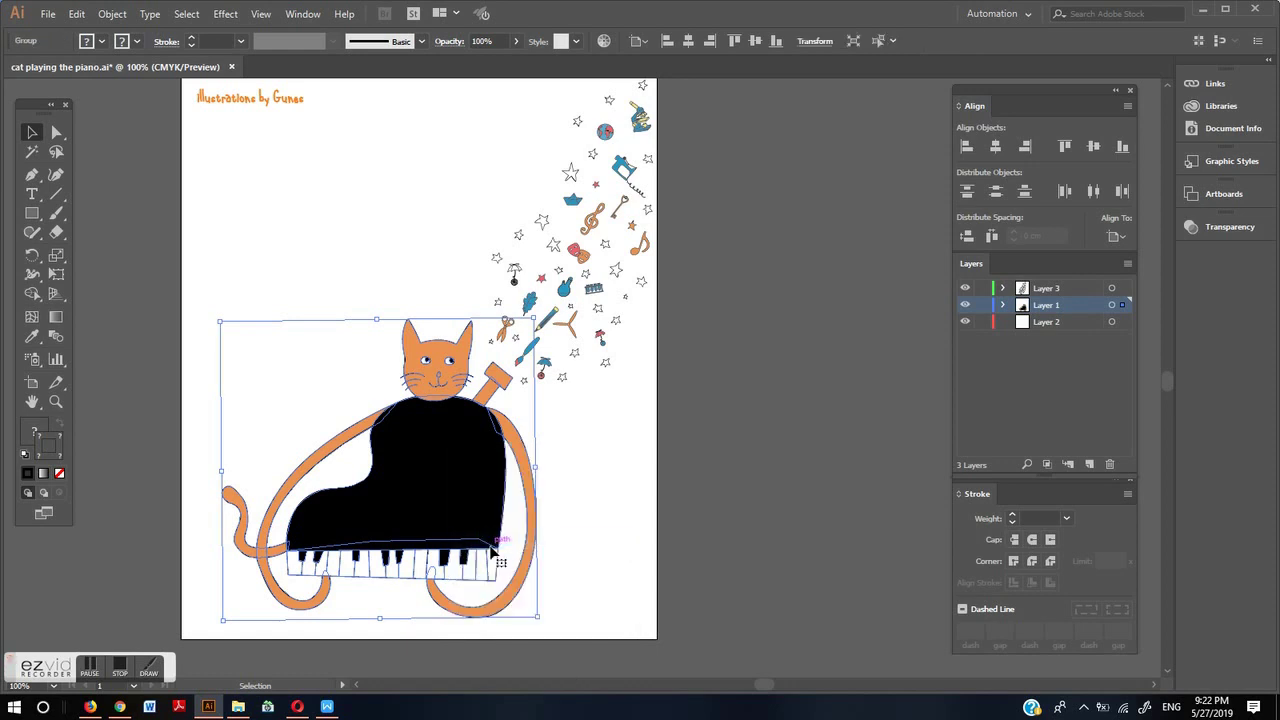
- Ungroup the cat-and-piano group into its separate parts
click(568, 512)
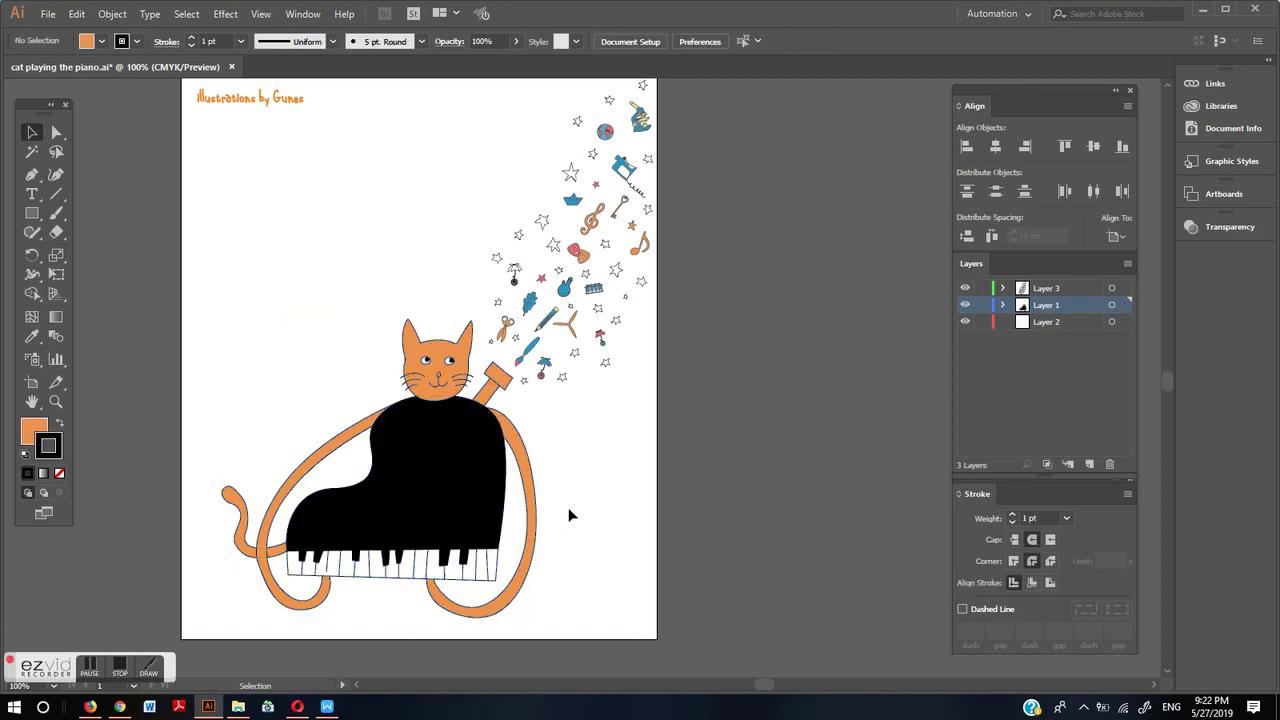
click(386, 486)
right_click(402, 484)
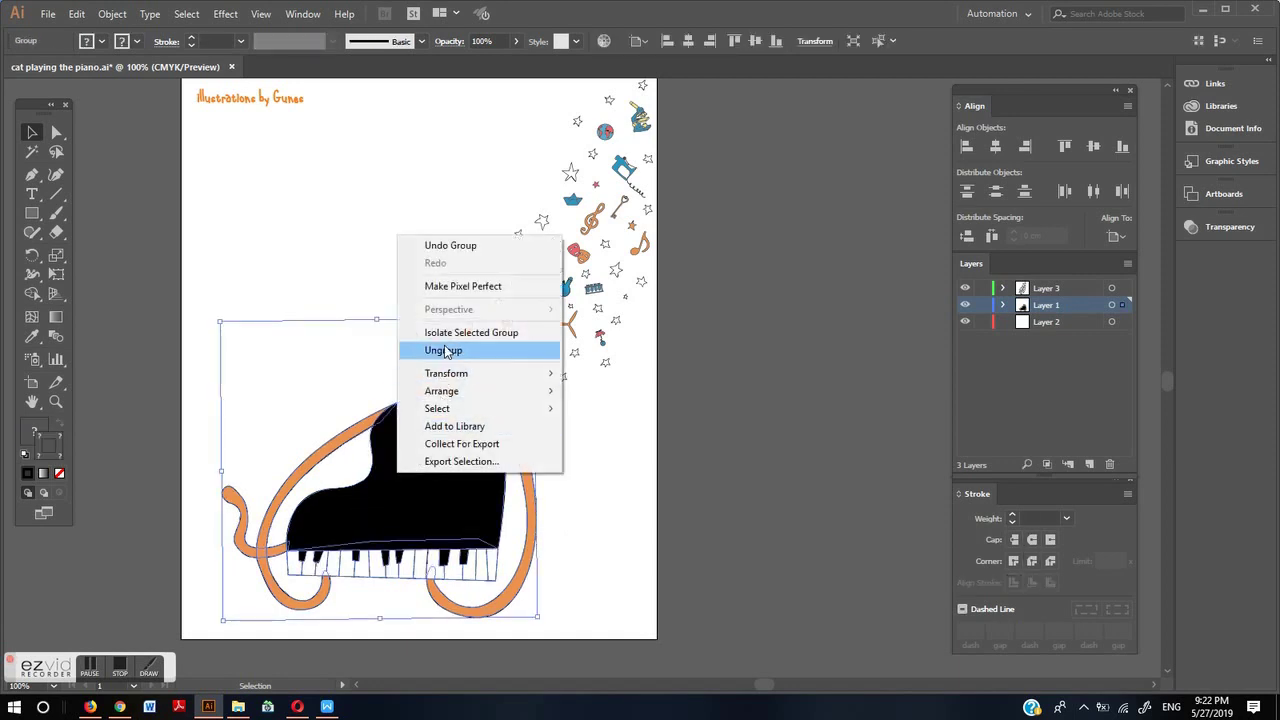
click(443, 350)
click(566, 470)
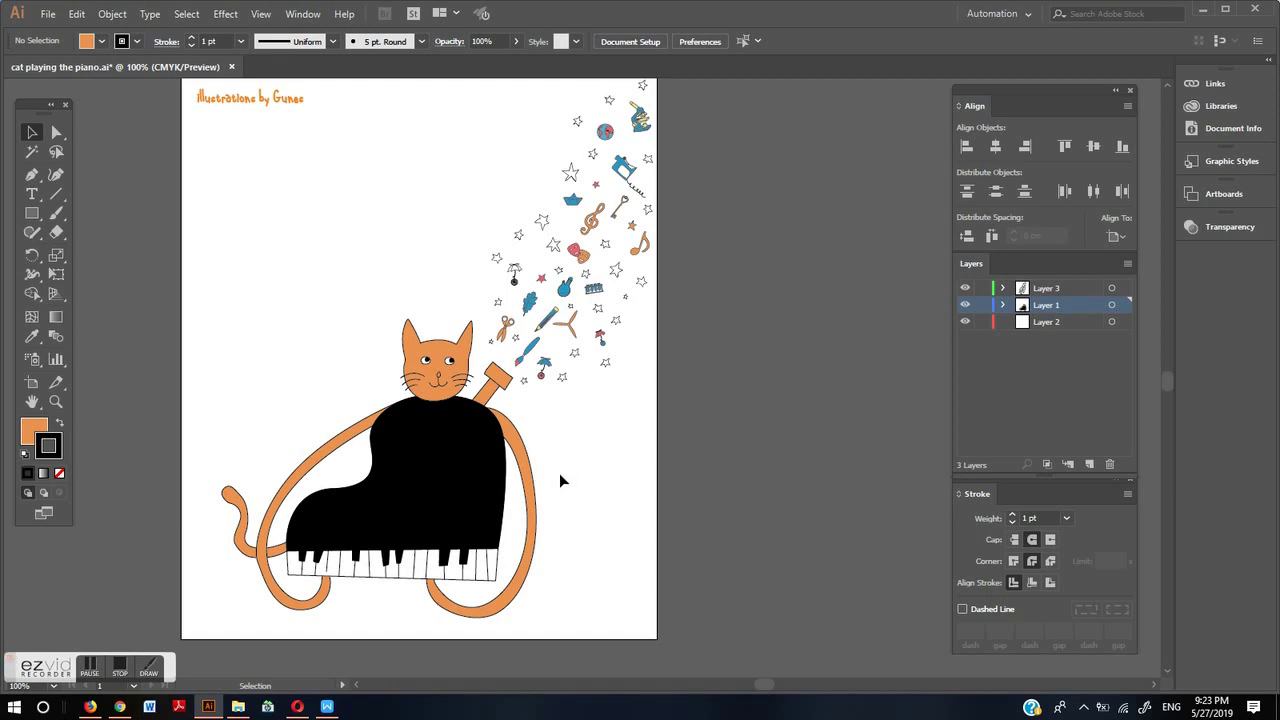
- Select both tails, the piano body, keys and cat's head, and regroup them
click(528, 477)
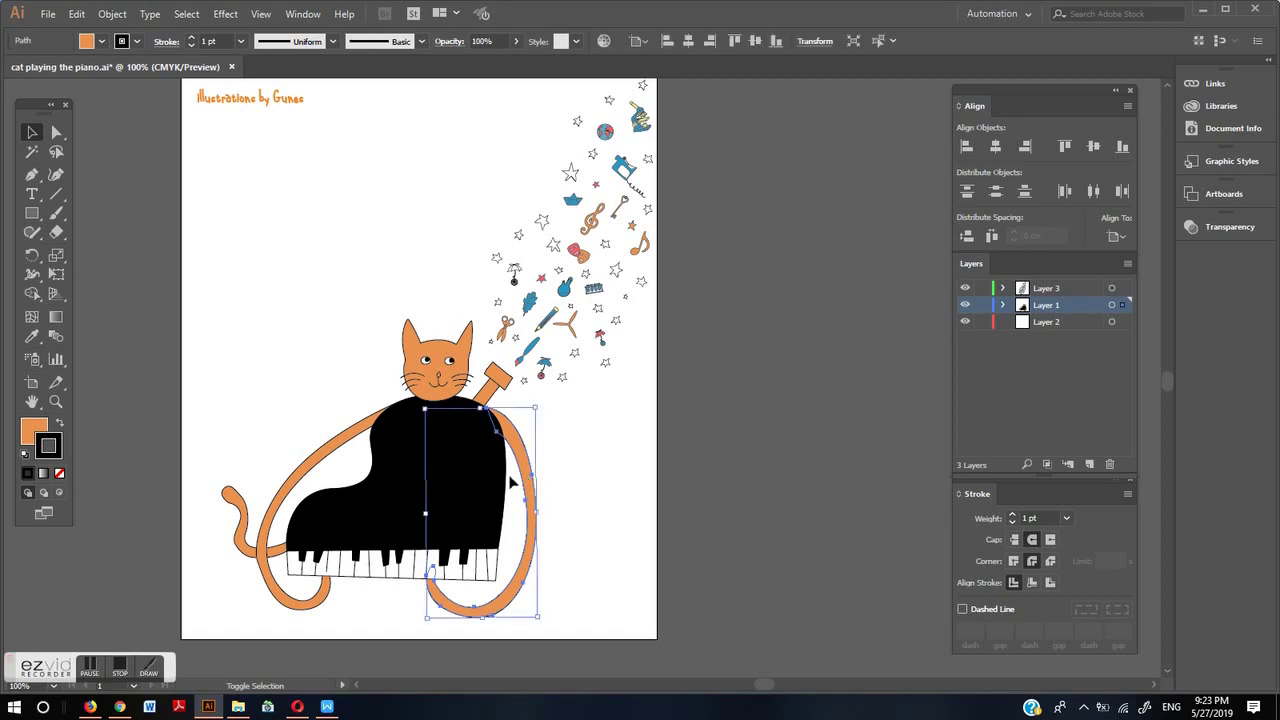
shift+click(466, 477)
shift+click(275, 535)
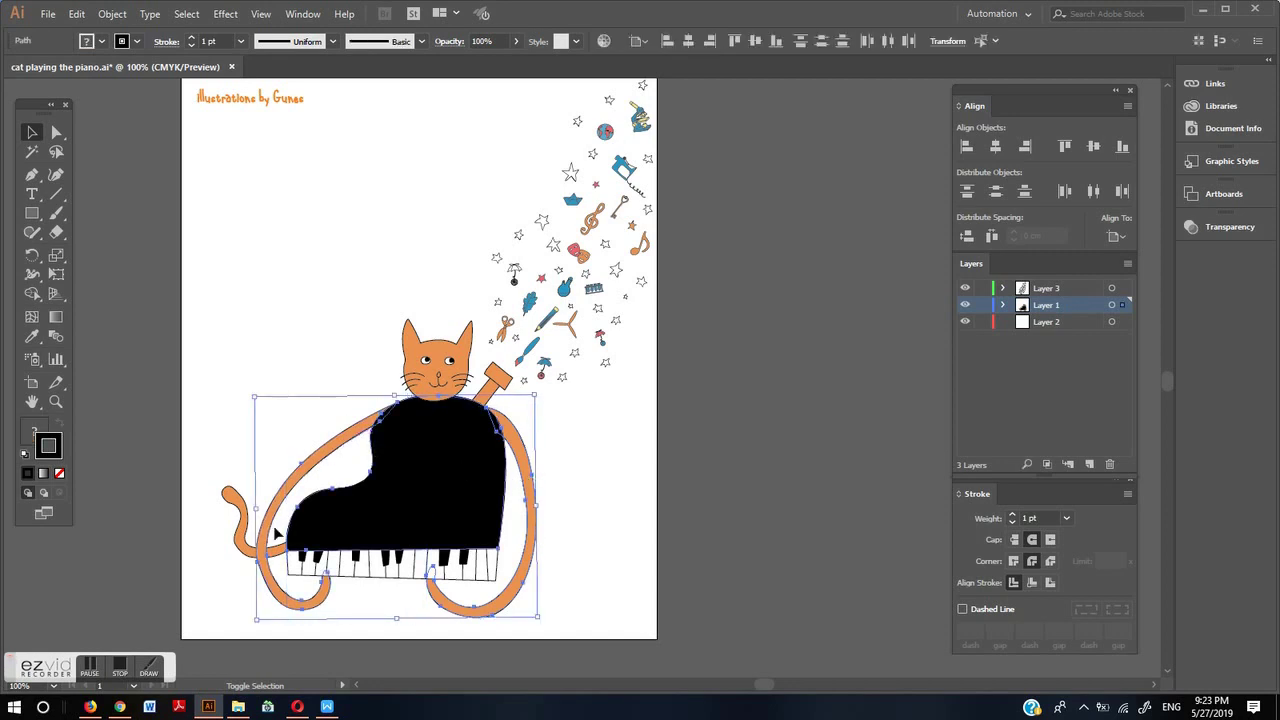
shift+click(255, 558)
shift+click(330, 545)
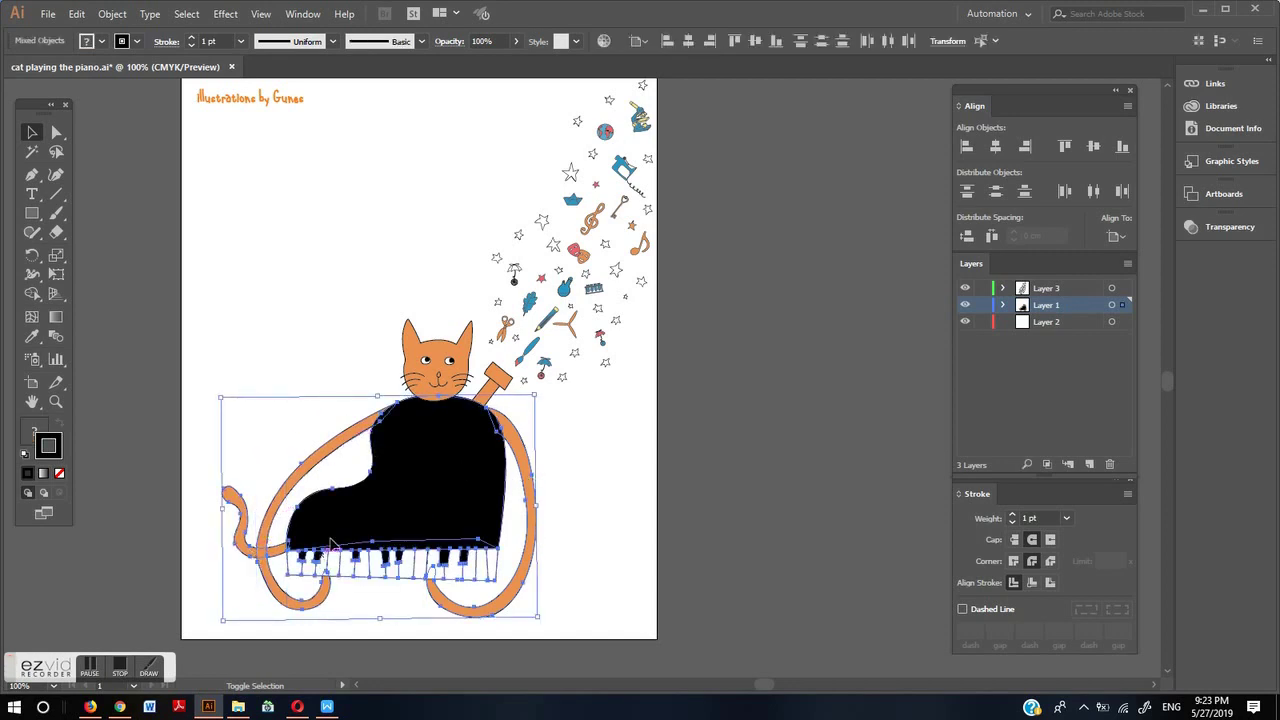
shift+click(432, 372)
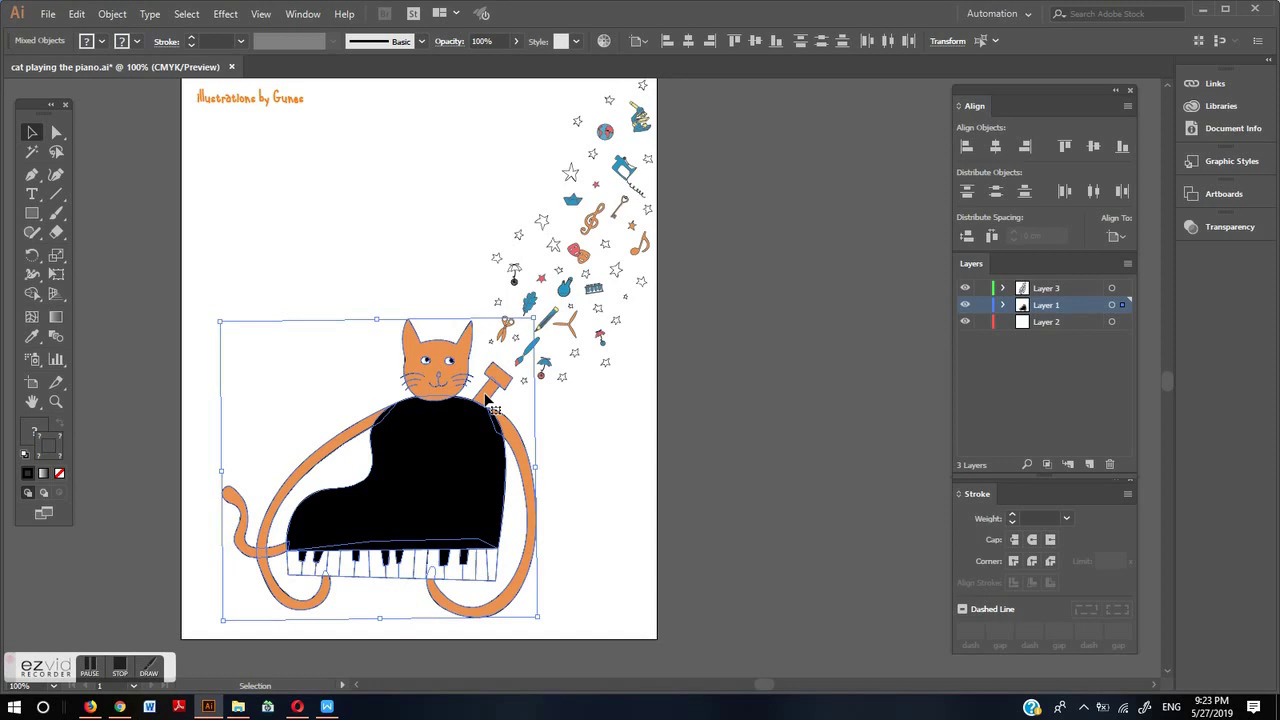
key(a)
key(v)
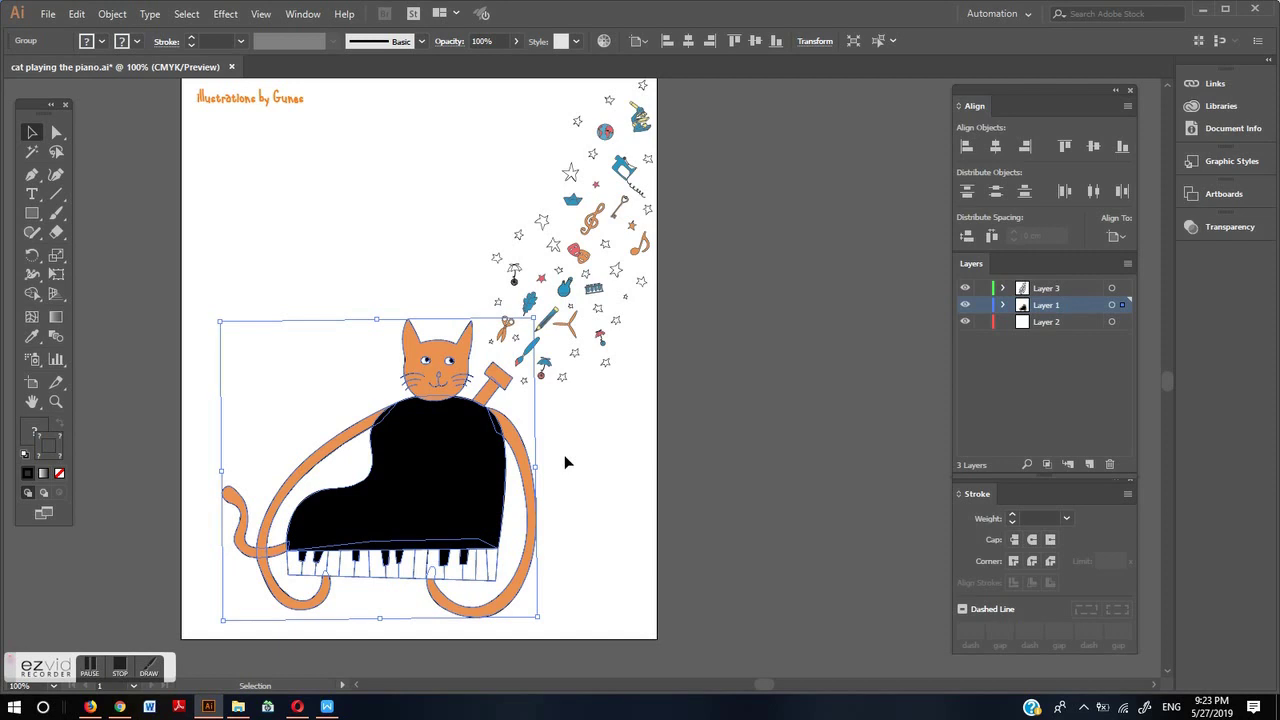
click(595, 494)
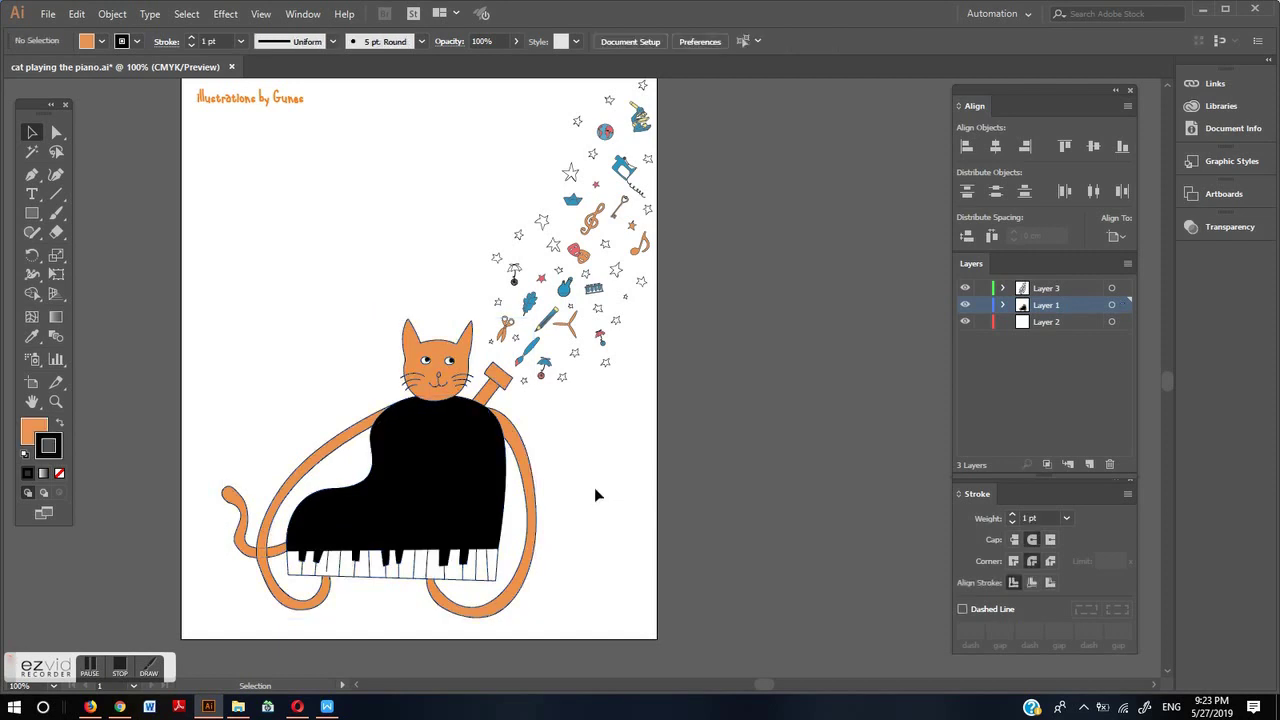
click(422, 484)
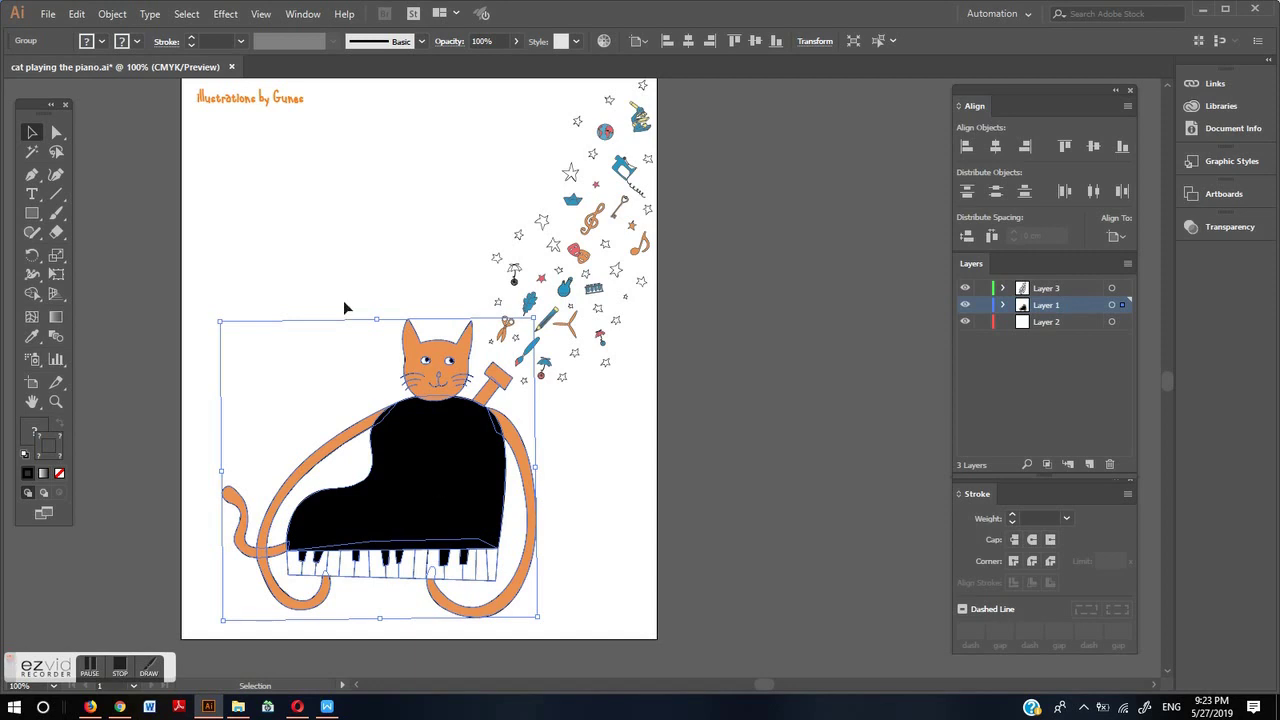
click(101, 41)
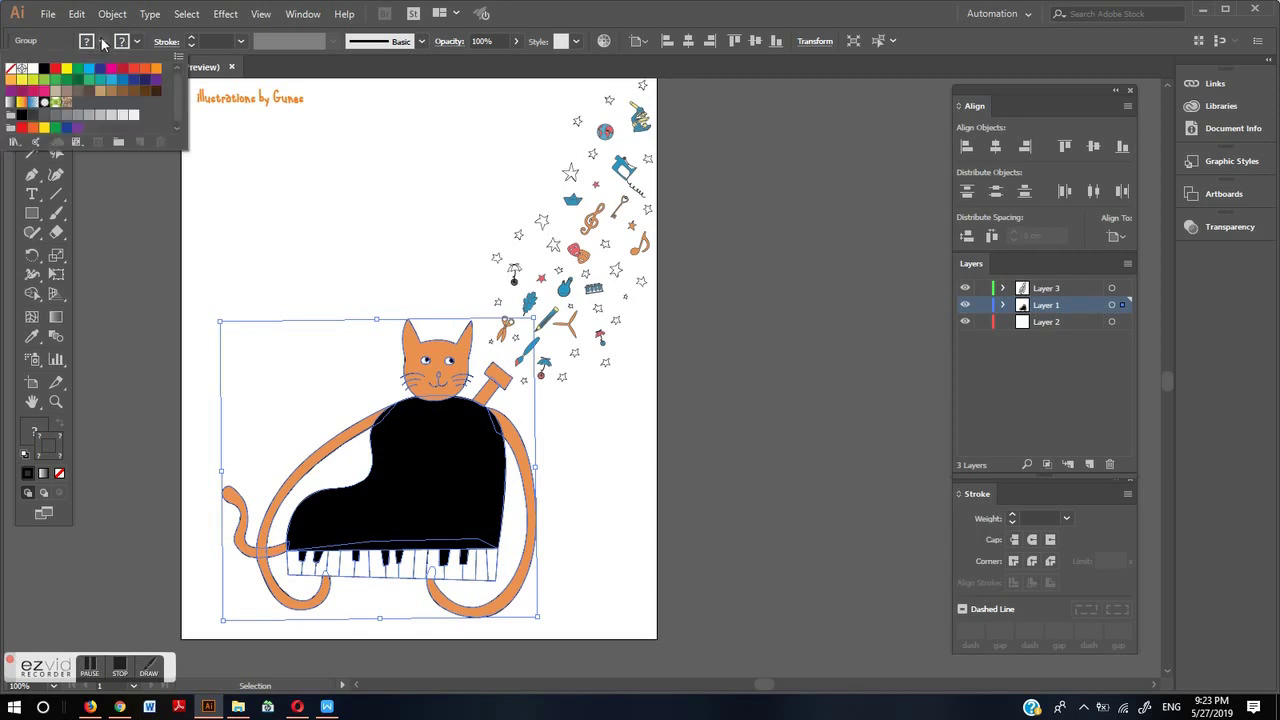
click(56, 68)
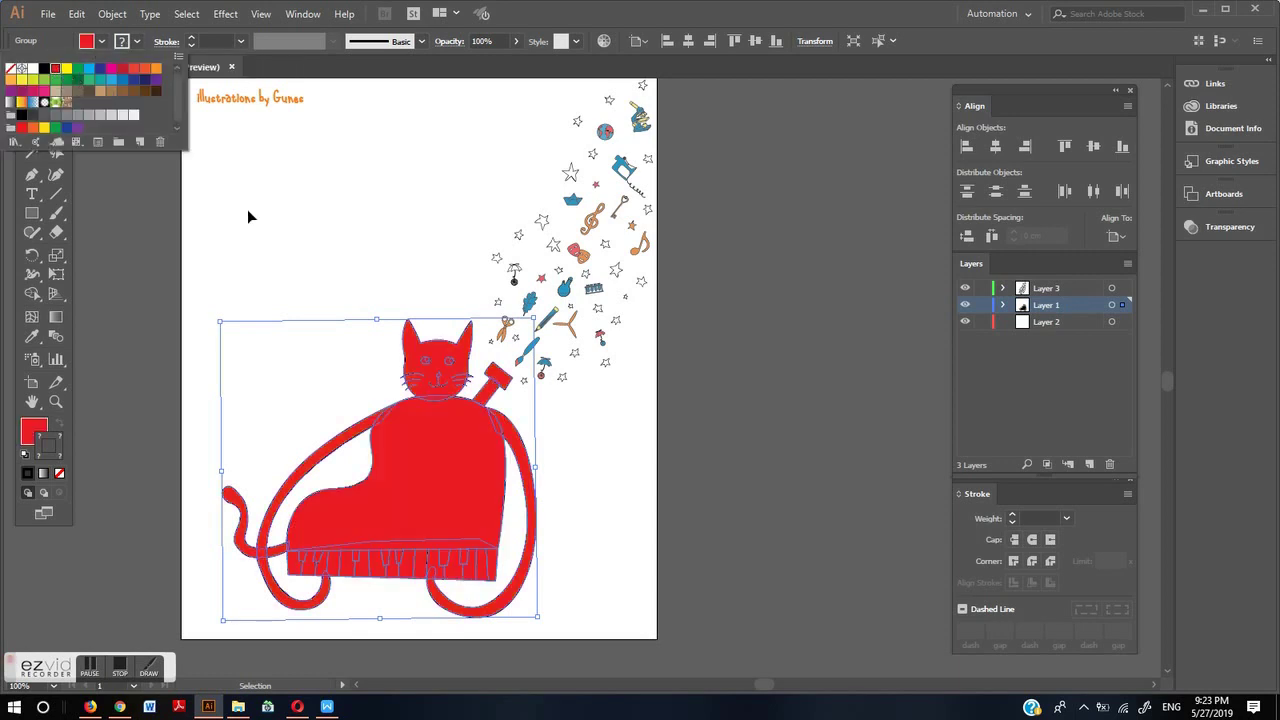
key(Escape)
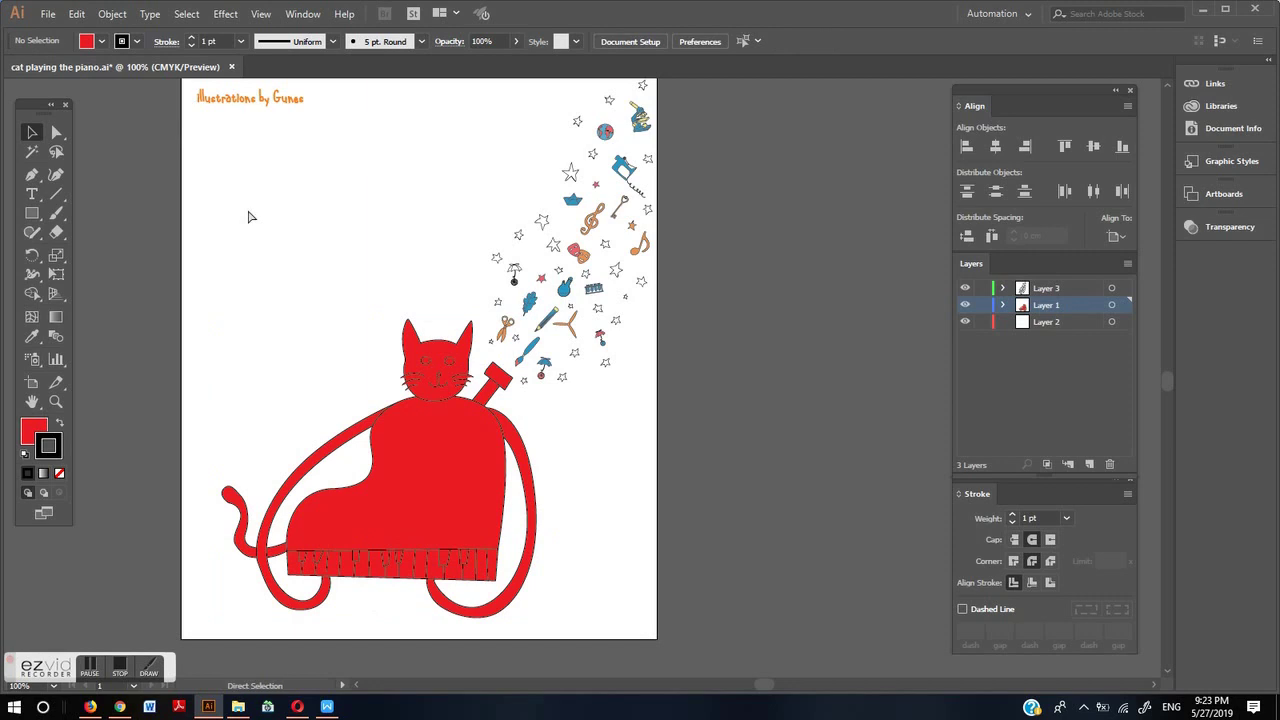
key(ctrl+z)
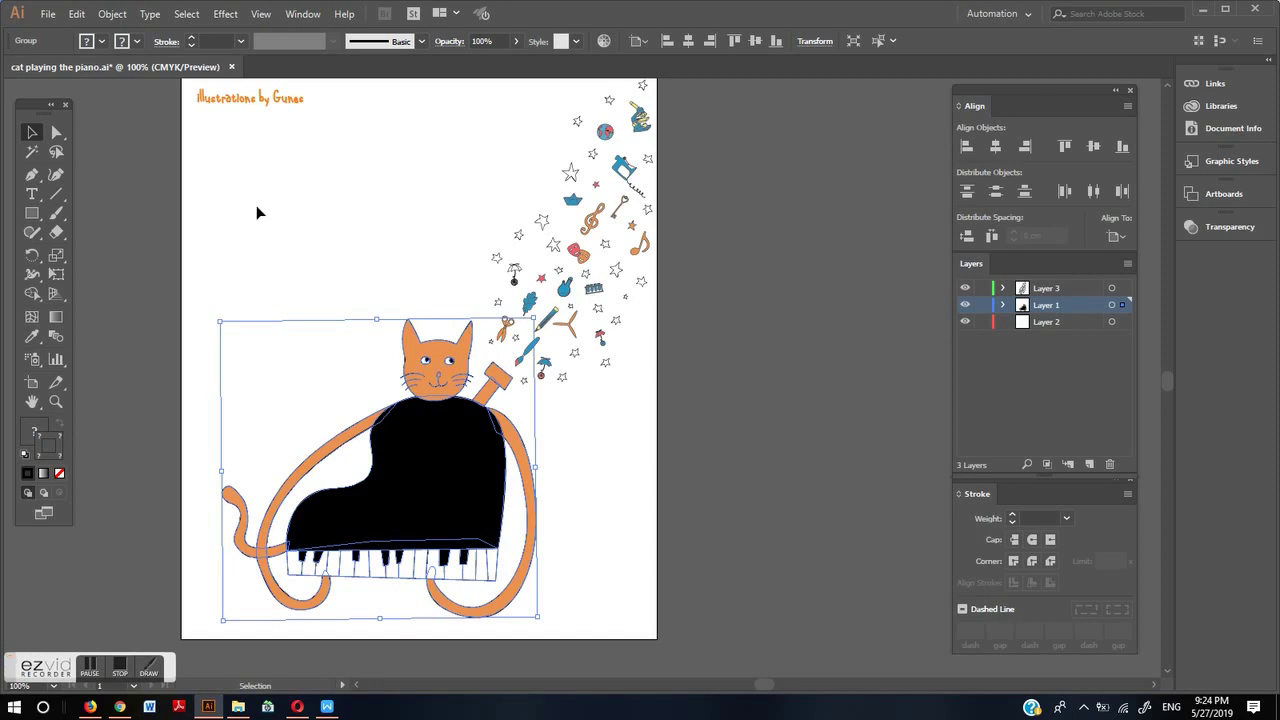
right_click(443, 455)
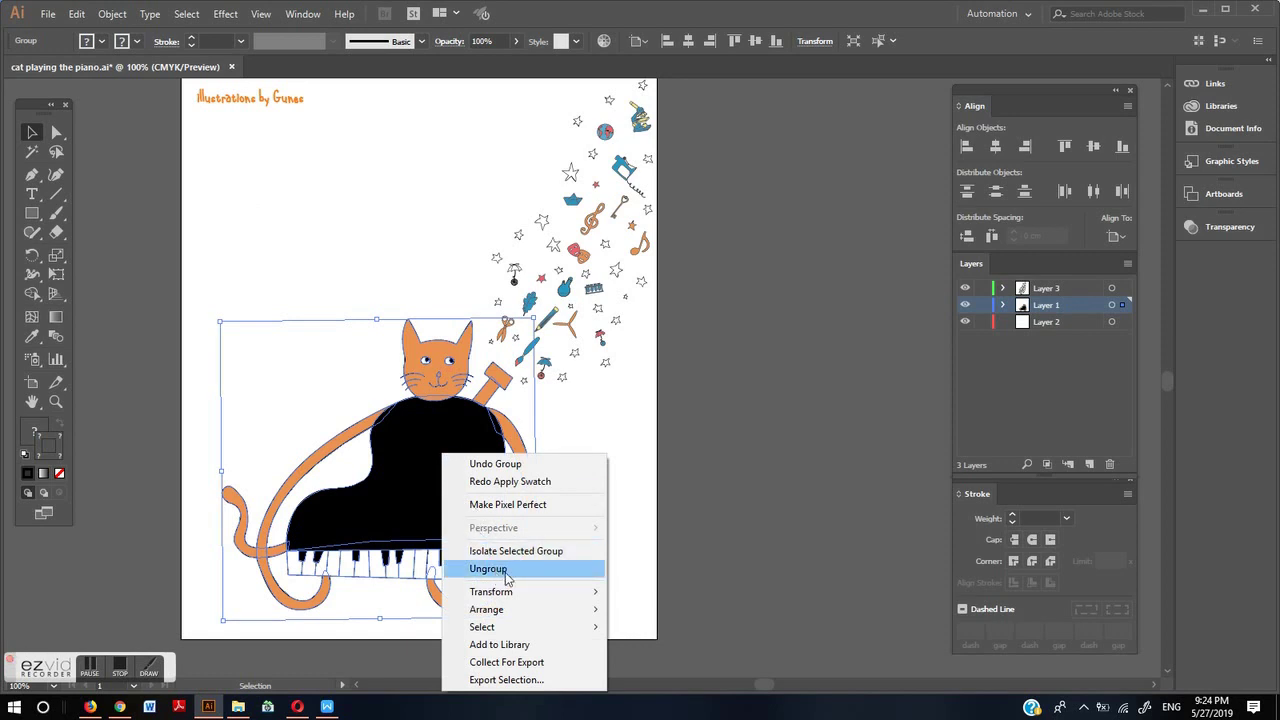
click(606, 431)
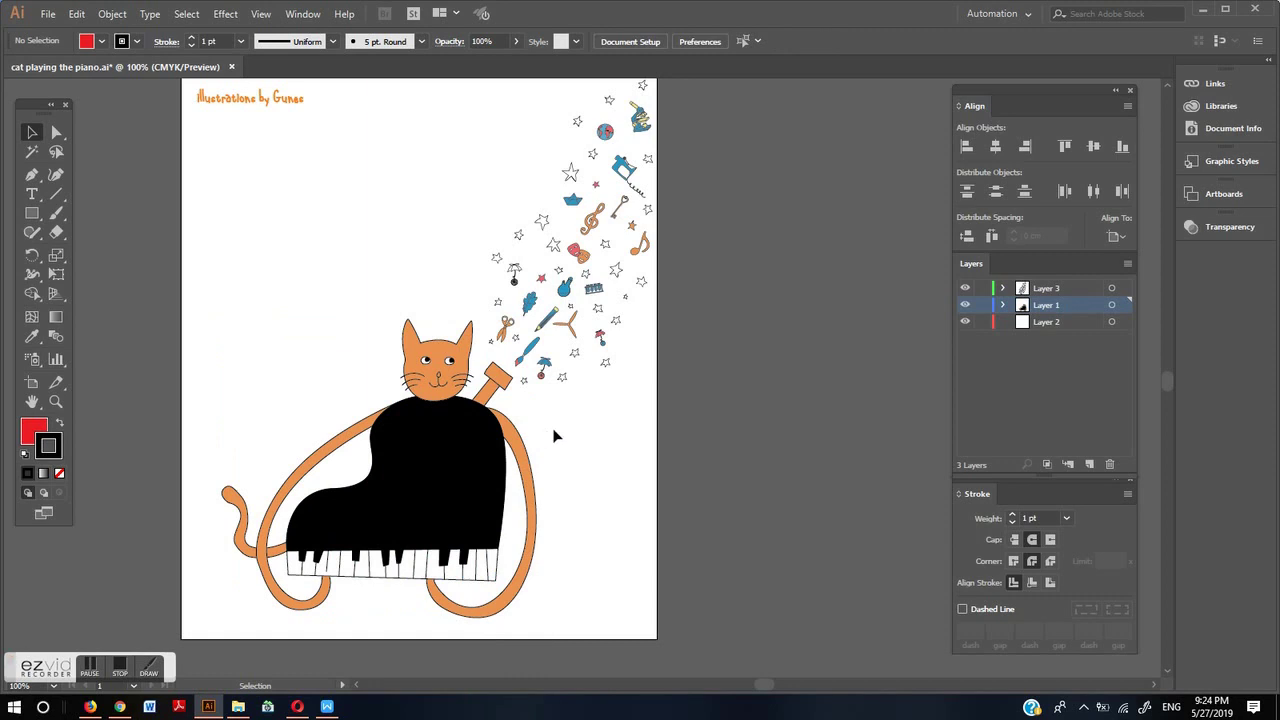
click(460, 441)
double_click(460, 441)
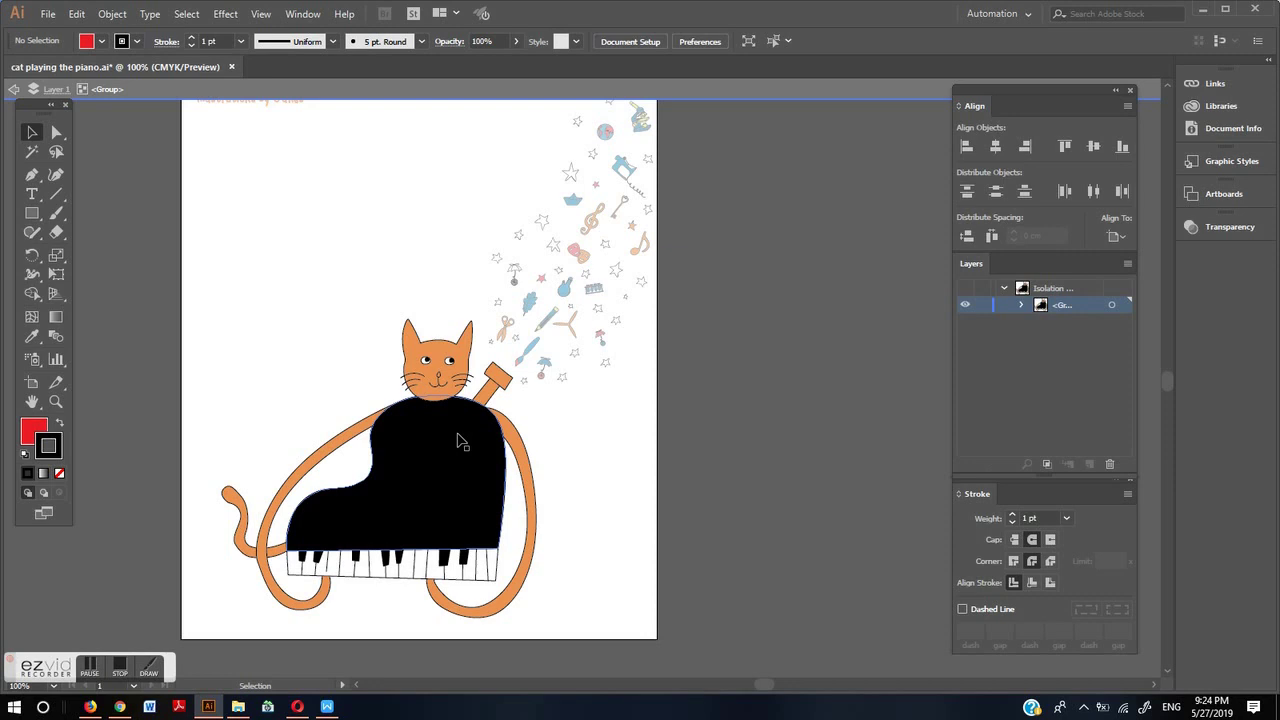
click(460, 441)
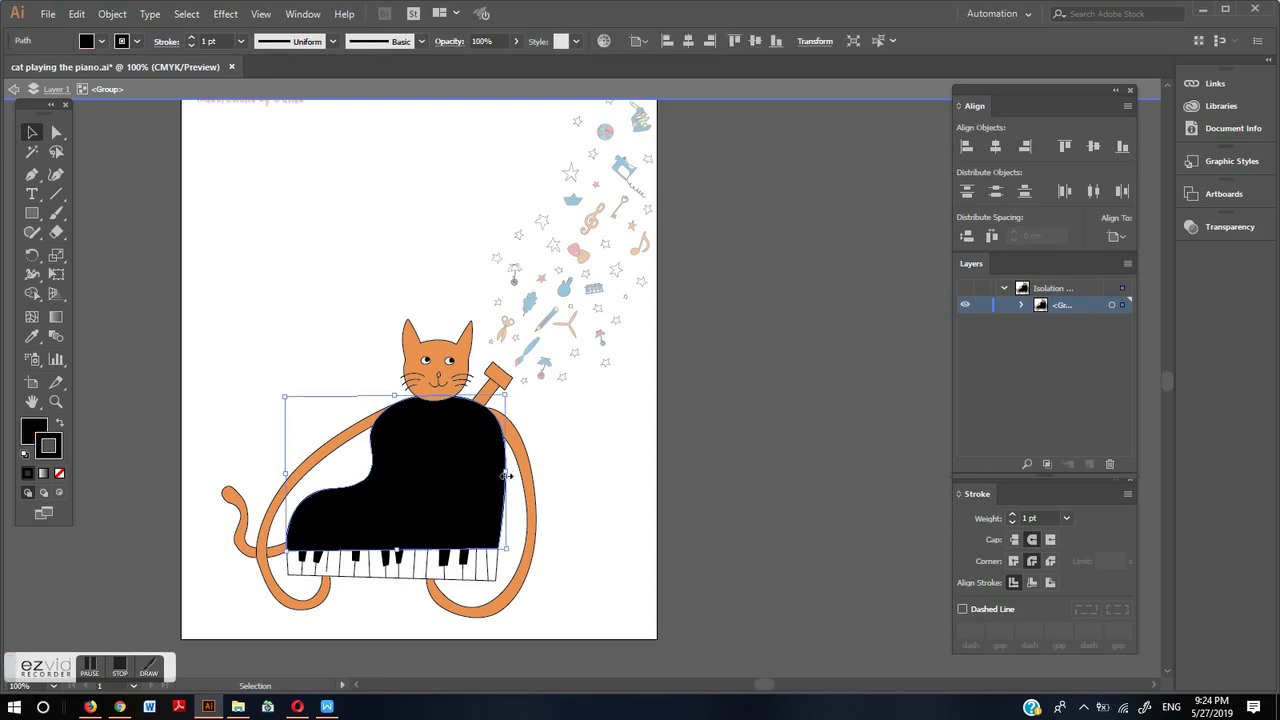
drag(507, 476, 521, 477)
key(ctrl+z)
mouse_move(497, 477)
mouse_down()
mouse_move(530, 482)
mouse_move(477, 477)
mouse_up()
key(ctrl+z)
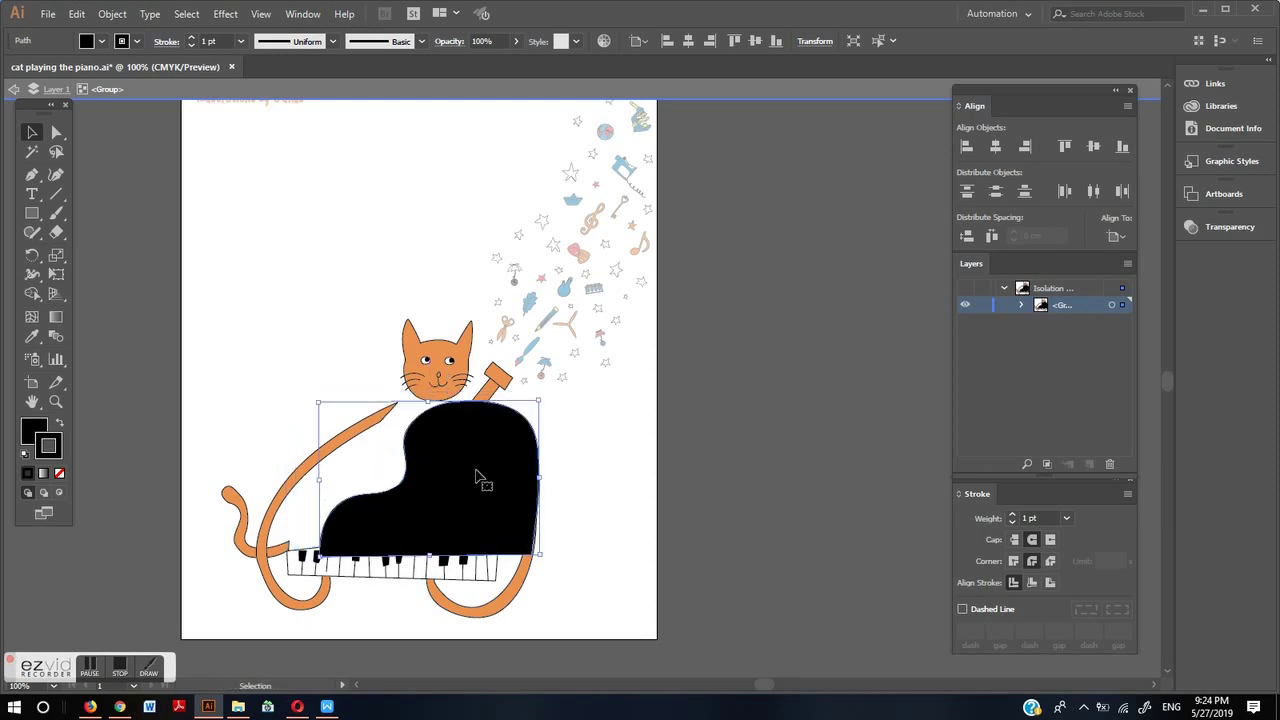
key(ctrl+z)
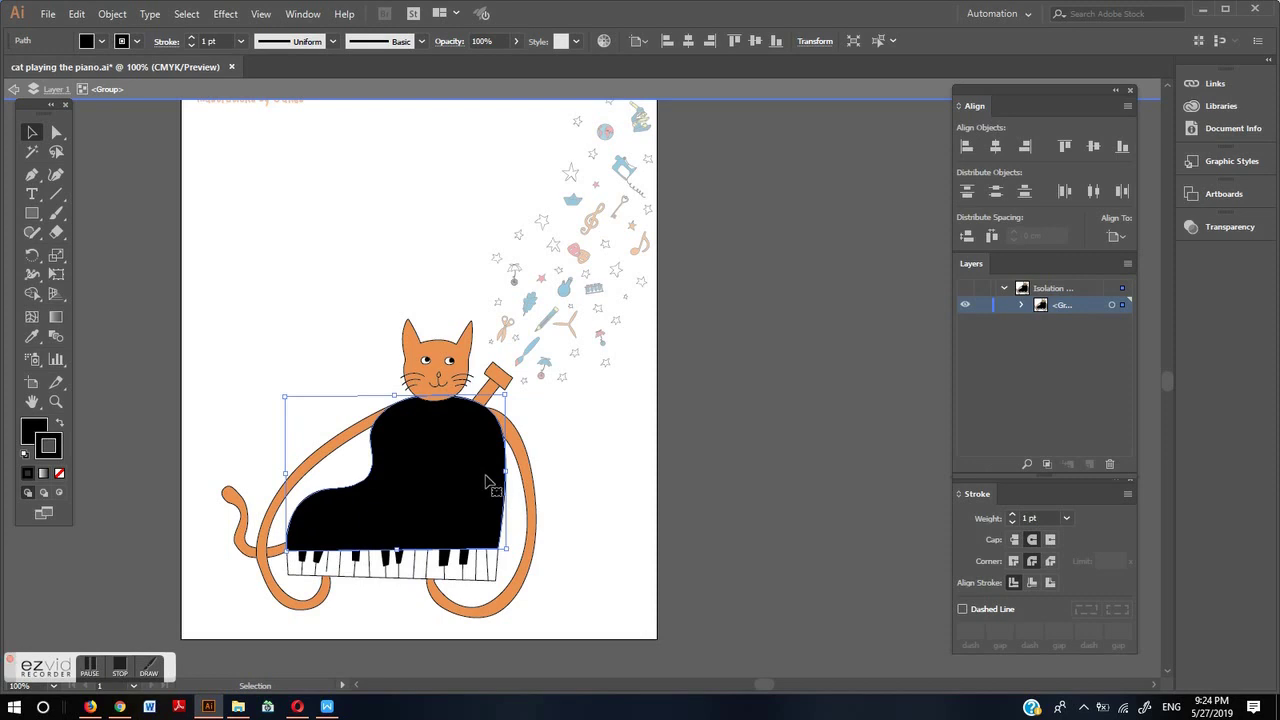
double_click(623, 486)
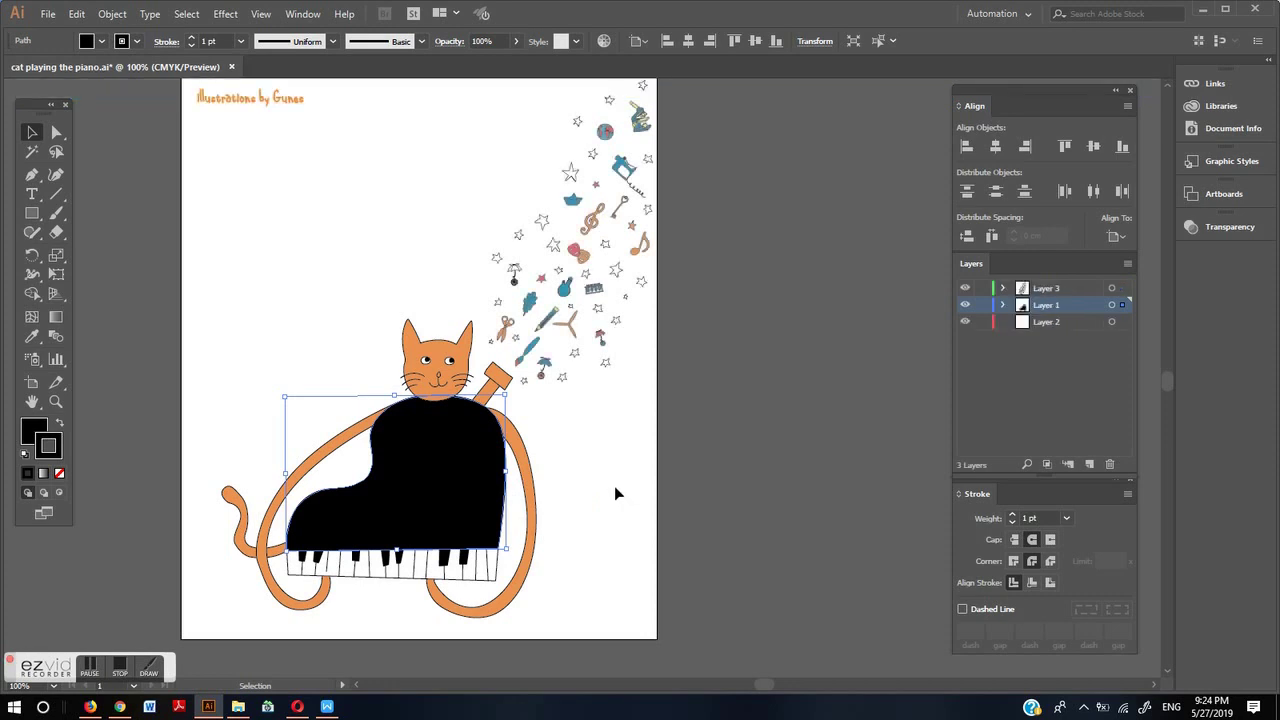
click(613, 486)
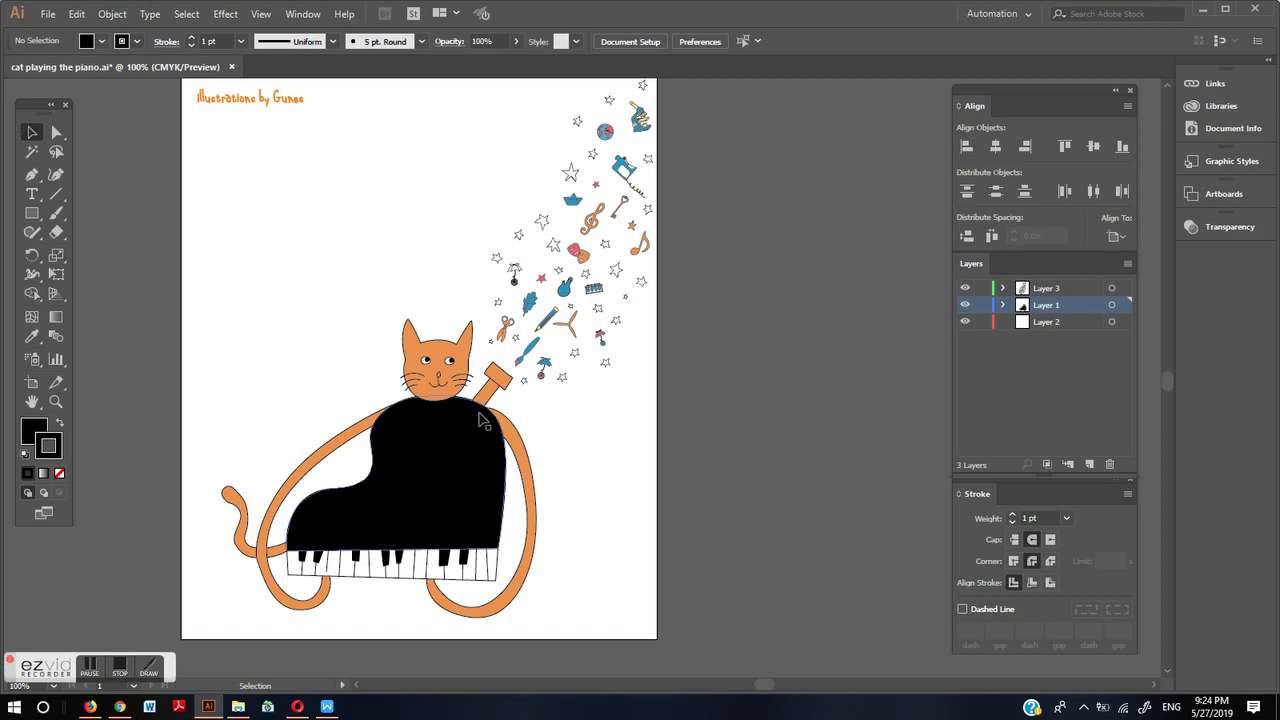
double_click(482, 421)
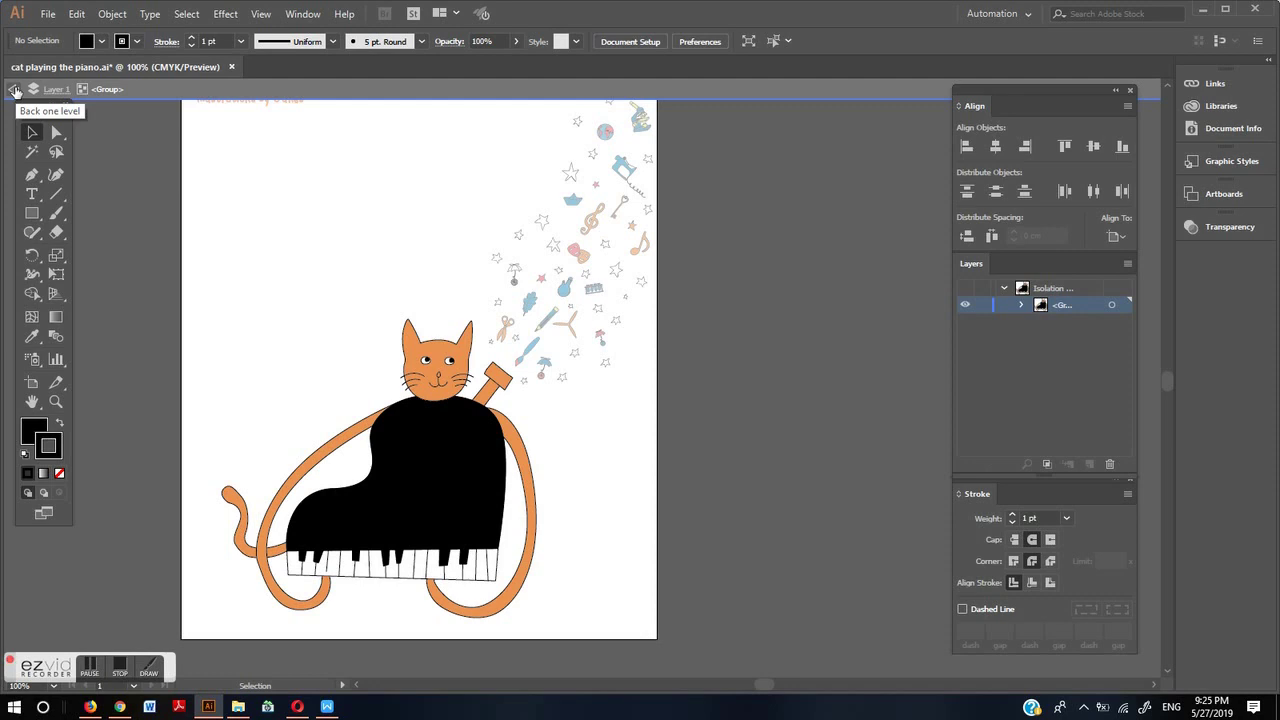
click(14, 90)
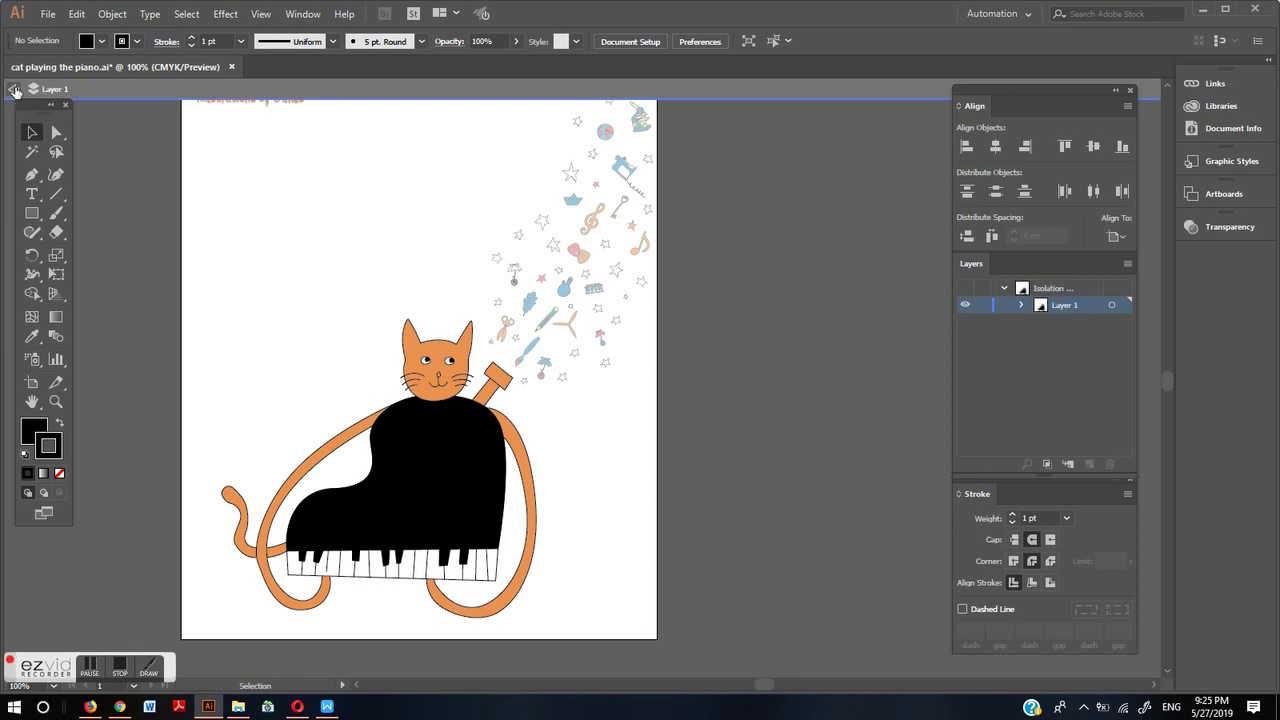
click(15, 91)
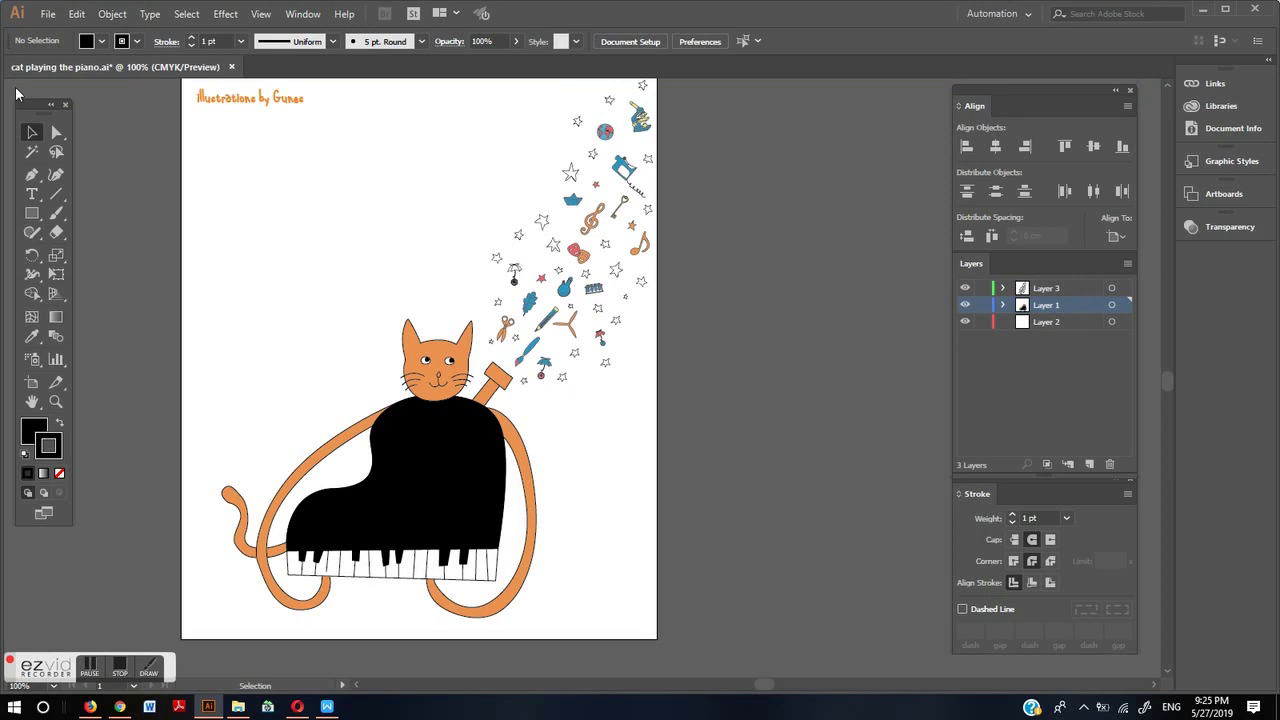